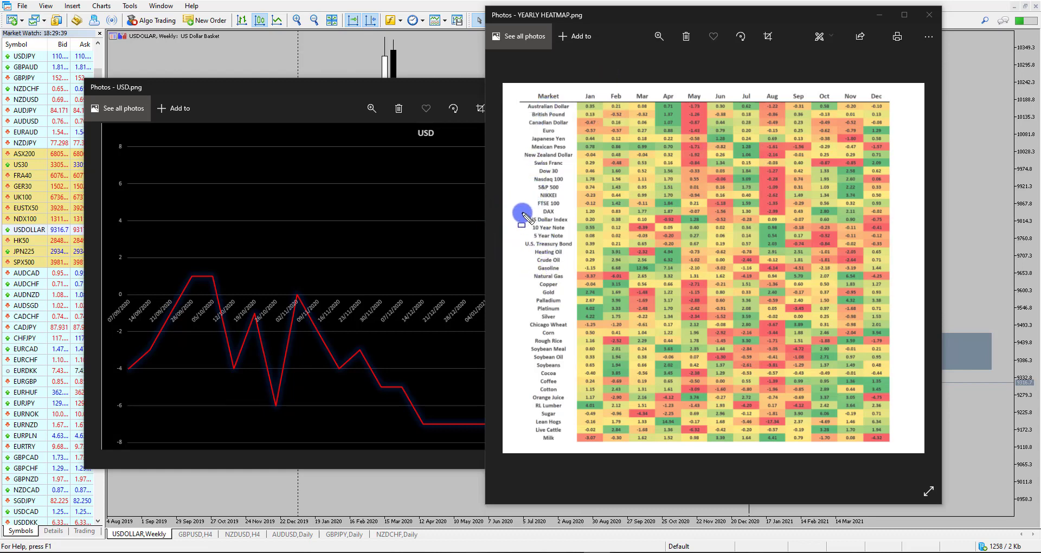
Box the heatmap's US Dollar Index row and April column, then move the USD chart window up-left
drag(513, 217, 849, 222)
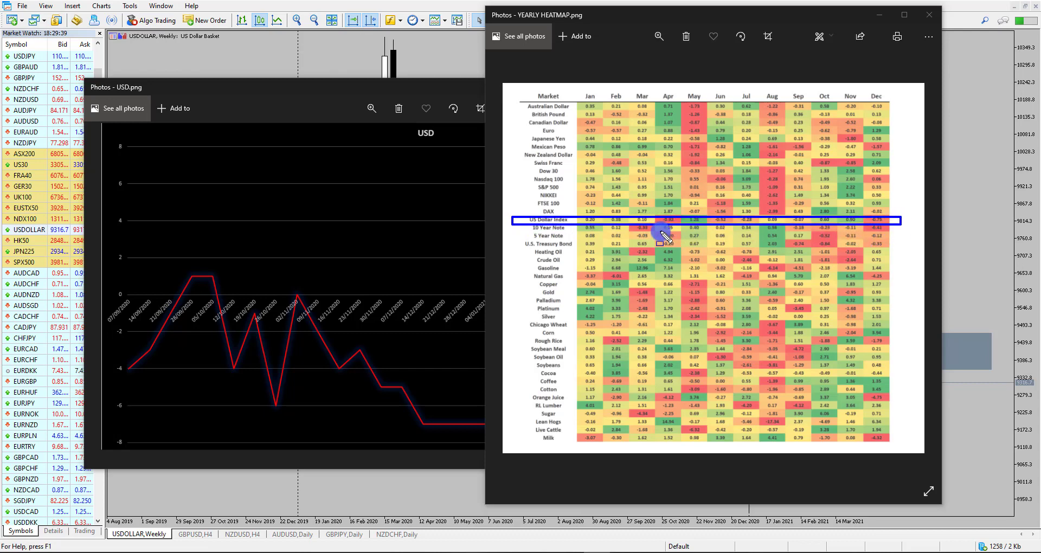
mouse_move(655, 228)
mouse_down()
mouse_move(666, 216)
mouse_move(679, 96)
mouse_up()
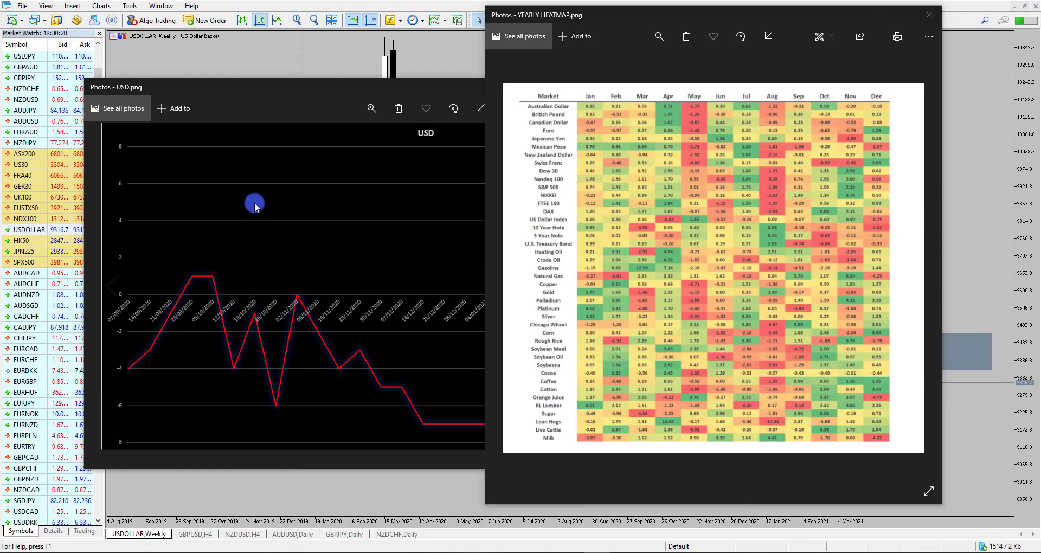
click(307, 100)
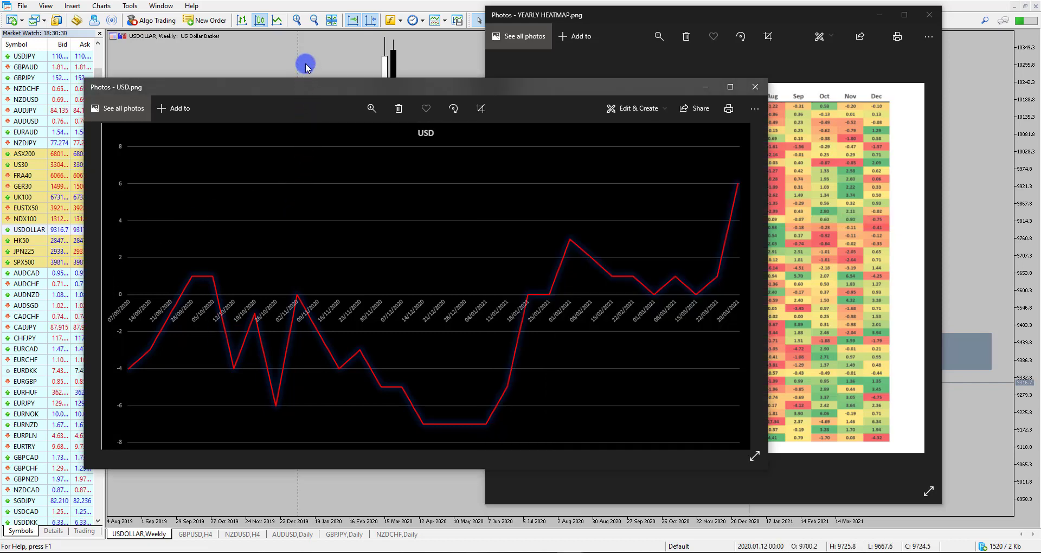
drag(297, 94, 289, 54)
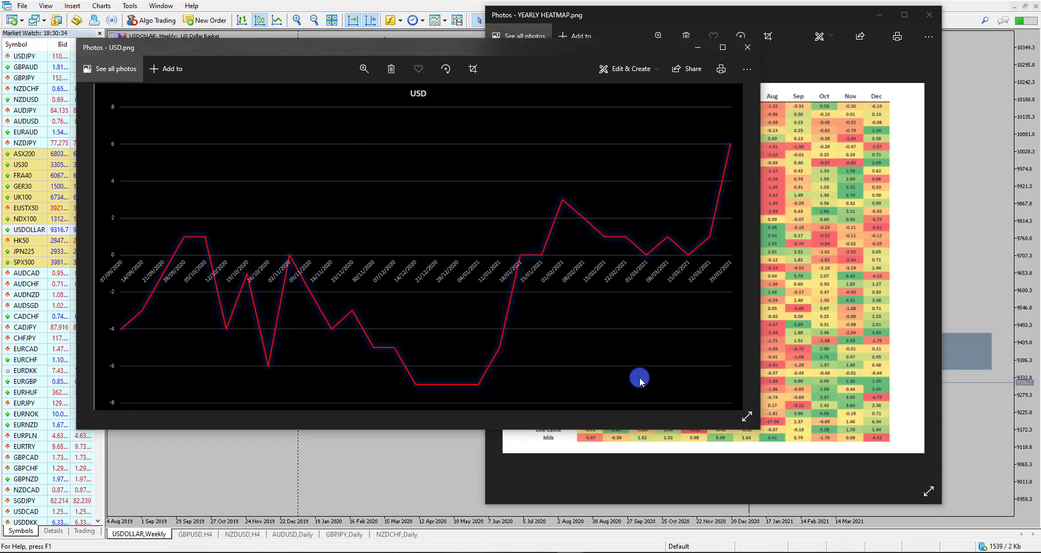
Mark the USD chart's latest peak, expected drop, flat bottom and breakout in red, then clear them
drag(714, 132, 744, 154)
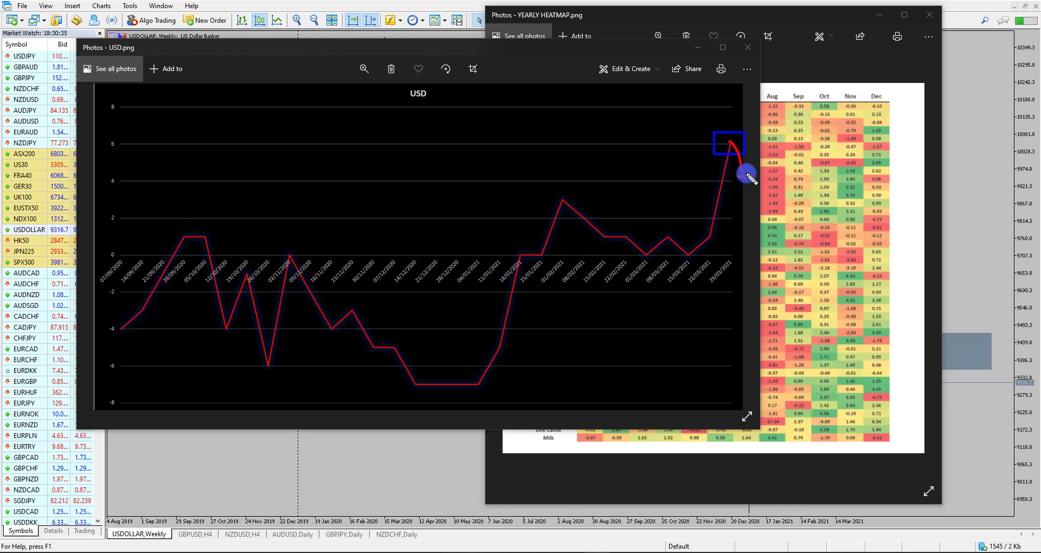
drag(738, 172, 751, 241)
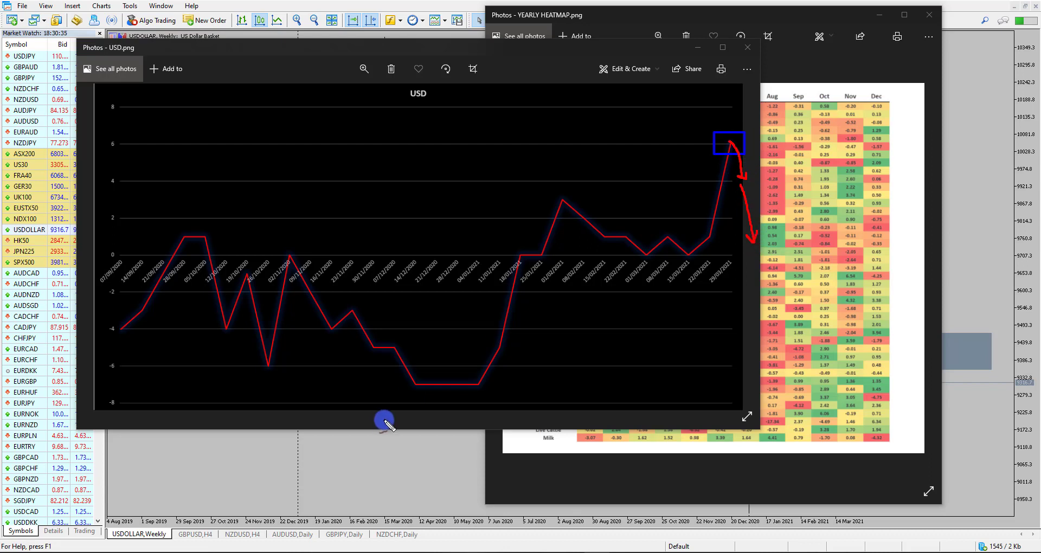
mouse_move(487, 367)
mouse_down()
mouse_move(395, 372)
mouse_move(381, 383)
mouse_move(425, 397)
mouse_move(521, 378)
mouse_move(484, 359)
mouse_move(439, 359)
mouse_up()
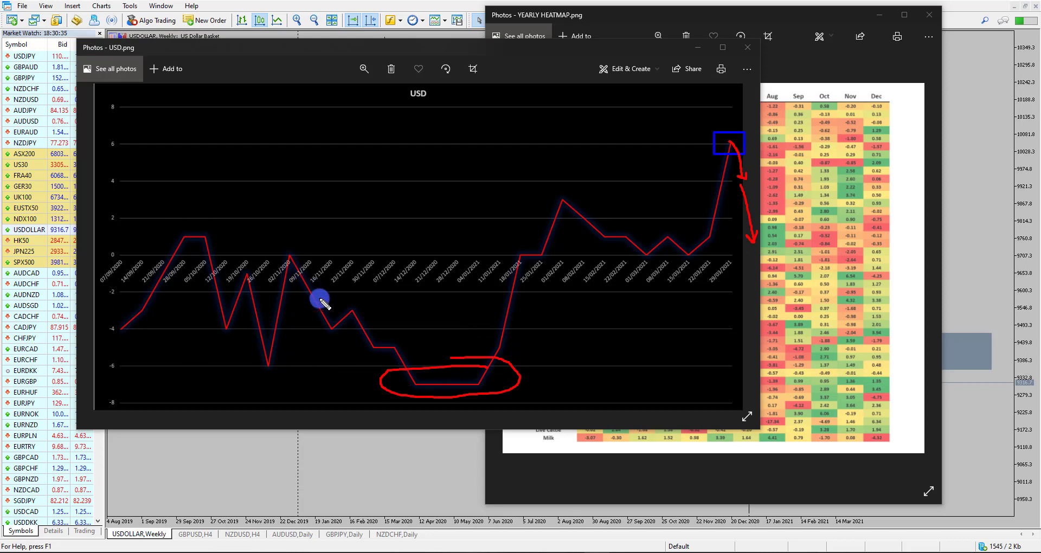
mouse_move(405, 378)
mouse_down()
mouse_move(474, 383)
mouse_move(463, 382)
mouse_move(498, 358)
mouse_move(474, 383)
mouse_move(494, 363)
mouse_up()
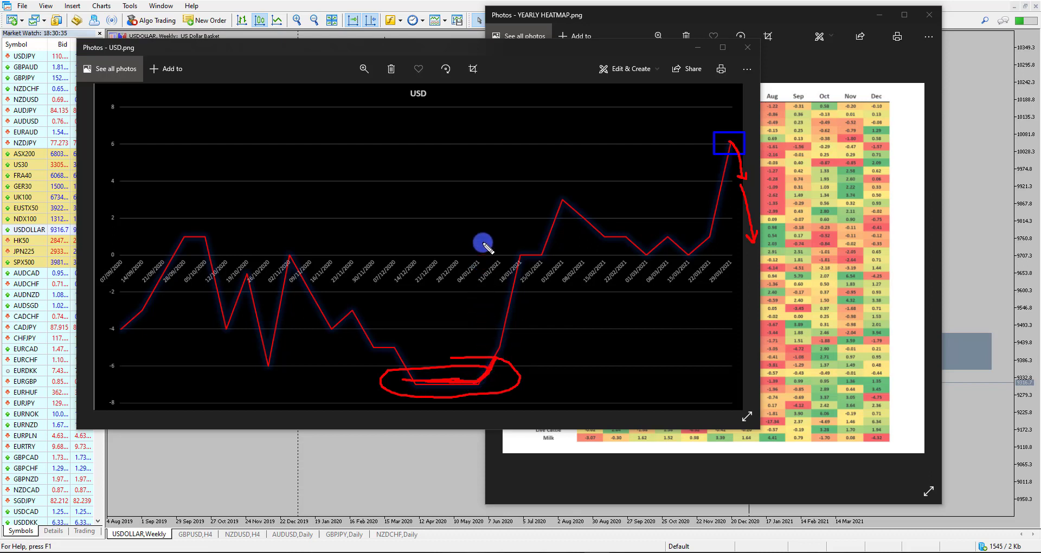
drag(483, 241, 486, 381)
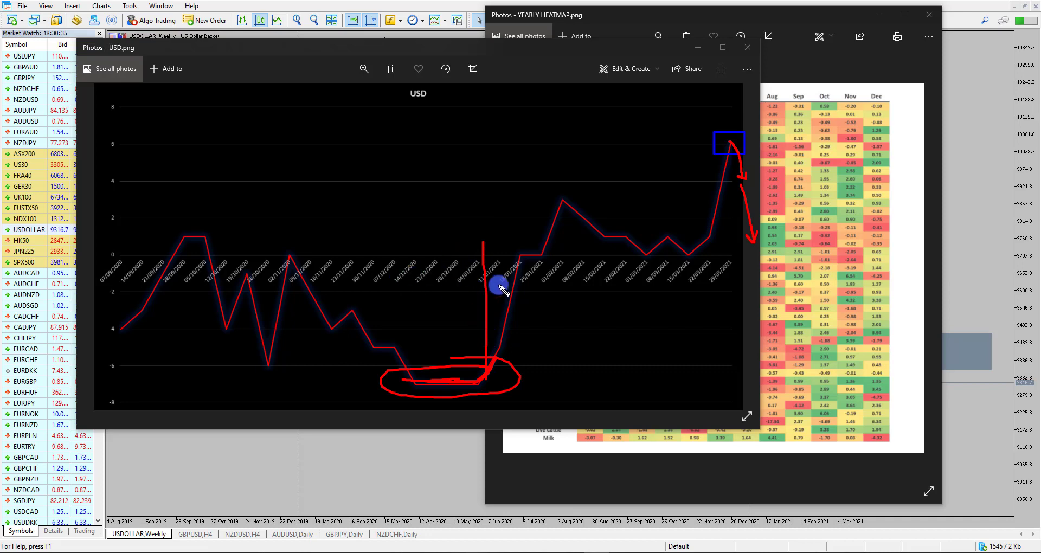
key(Escape)
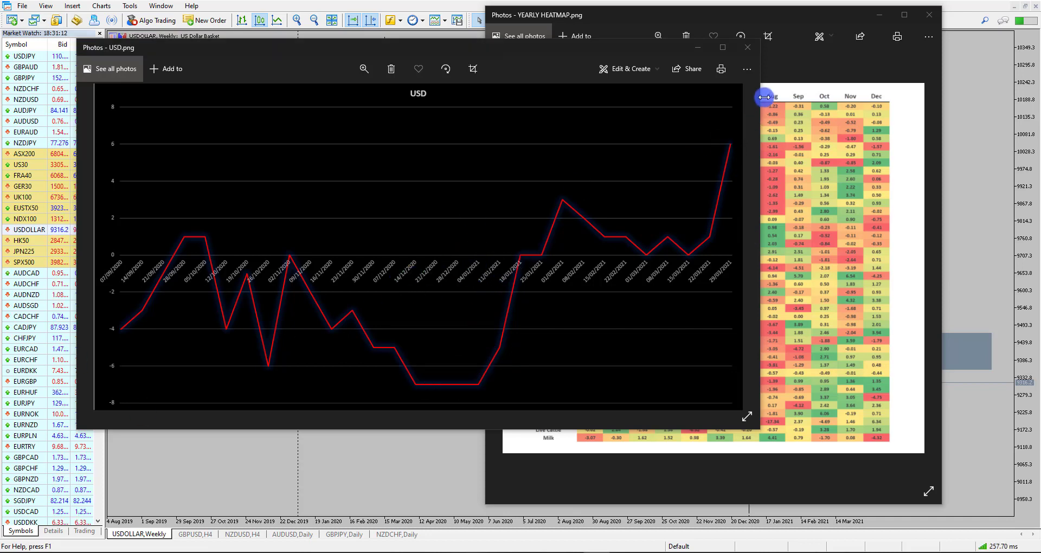
Minimize both photo windows and draw a demand-zone rectangle over the January lows
click(698, 49)
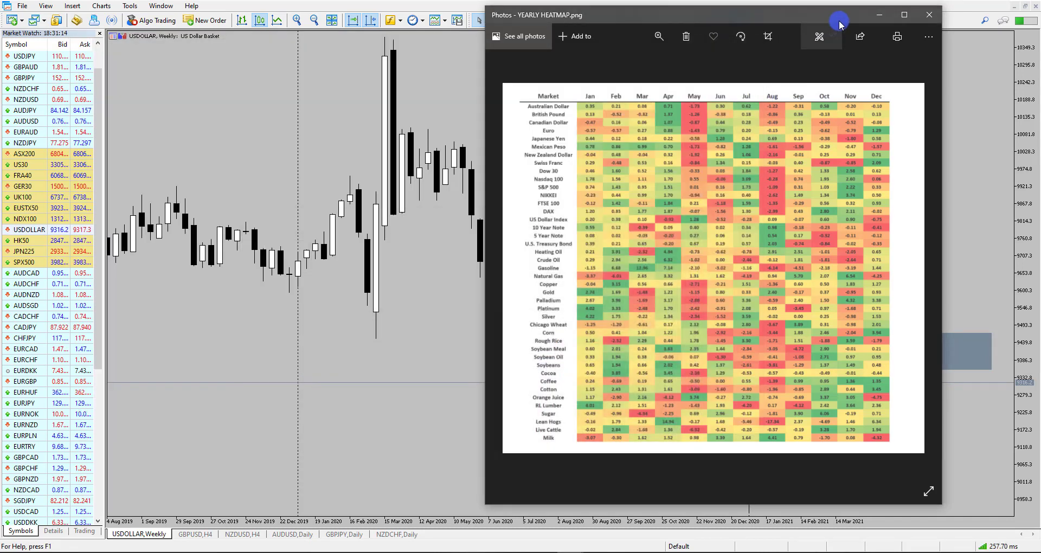
click(879, 15)
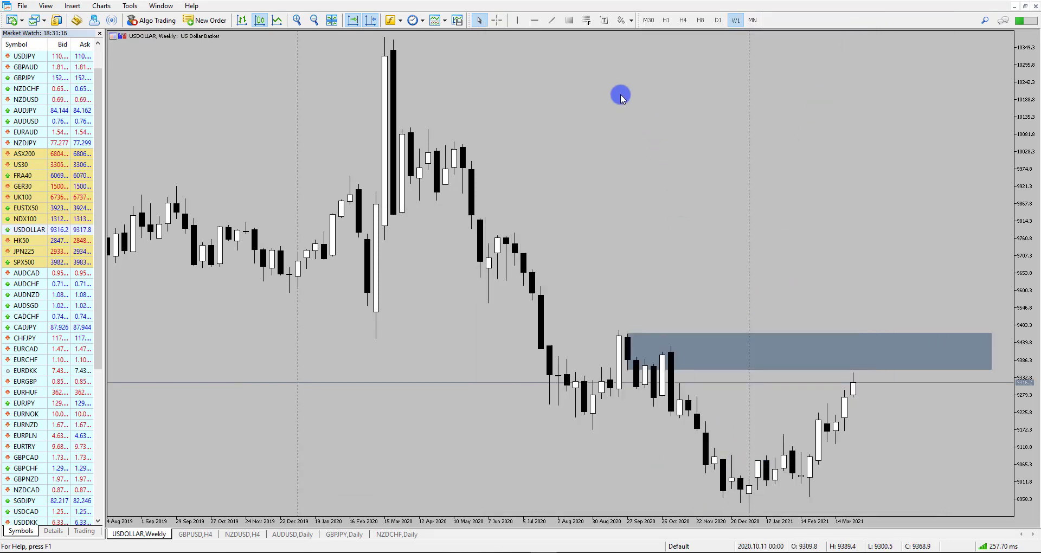
click(569, 21)
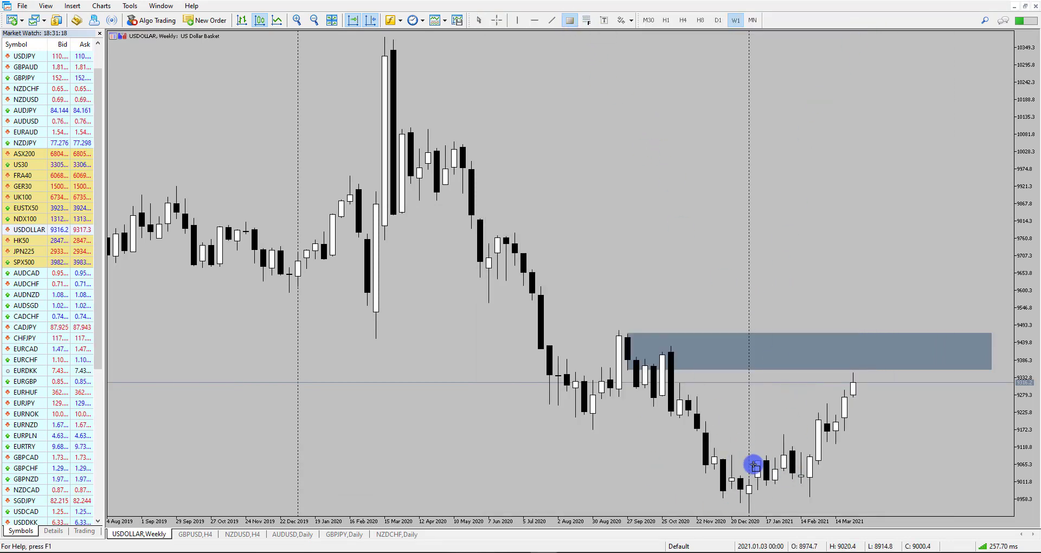
drag(754, 461, 834, 487)
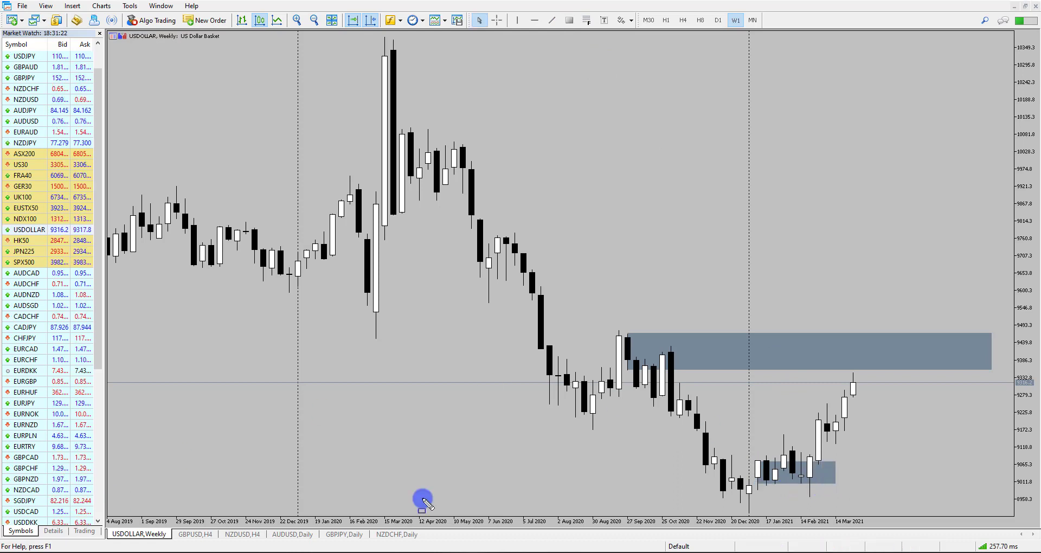
Mark the early-January candles in red with a box, zigzag, lines under the lows and a stroke up
drag(757, 462, 778, 487)
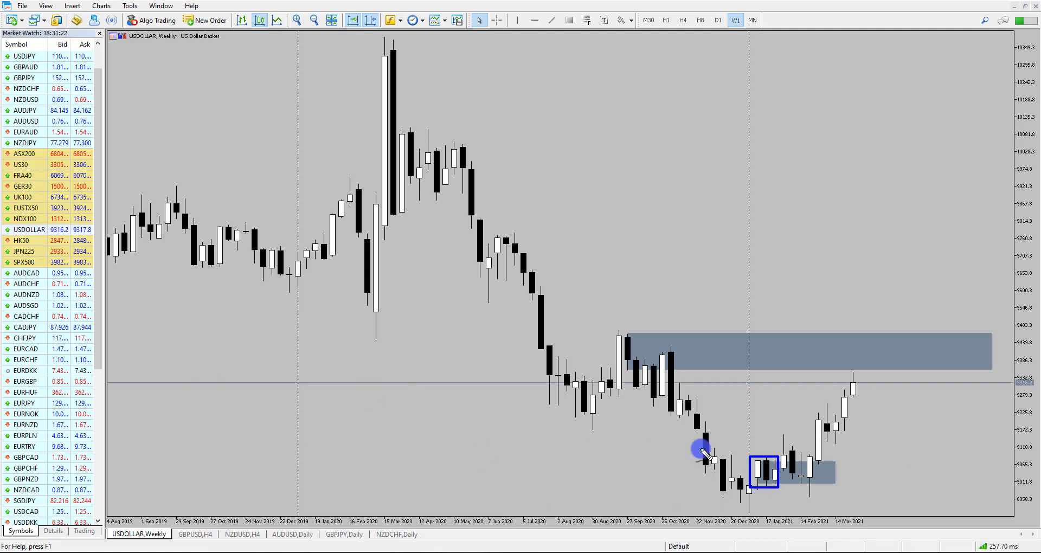
mouse_move(747, 492)
mouse_down()
mouse_move(760, 468)
mouse_move(776, 481)
mouse_move(797, 446)
mouse_move(820, 490)
mouse_up()
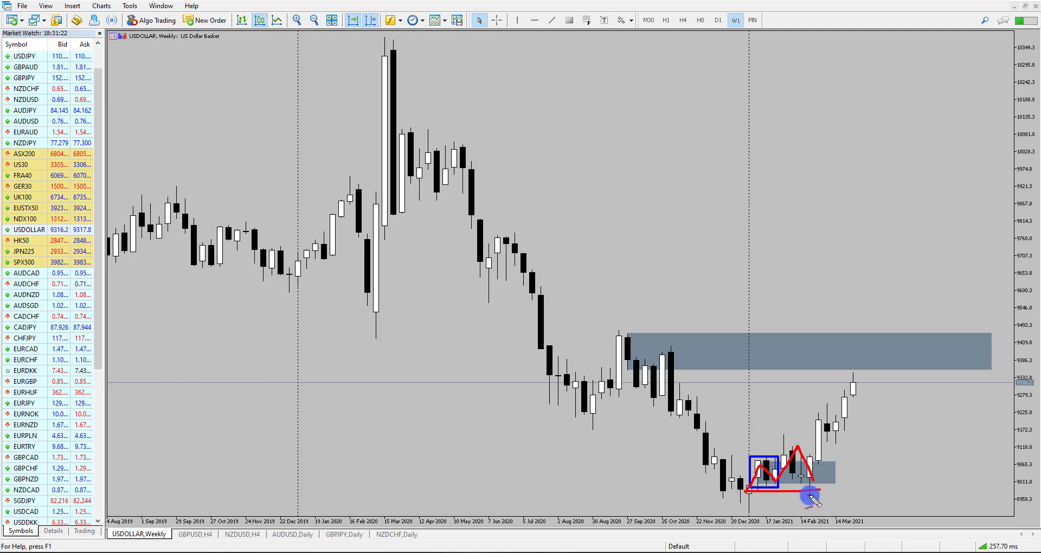
drag(748, 484, 834, 482)
click(740, 509)
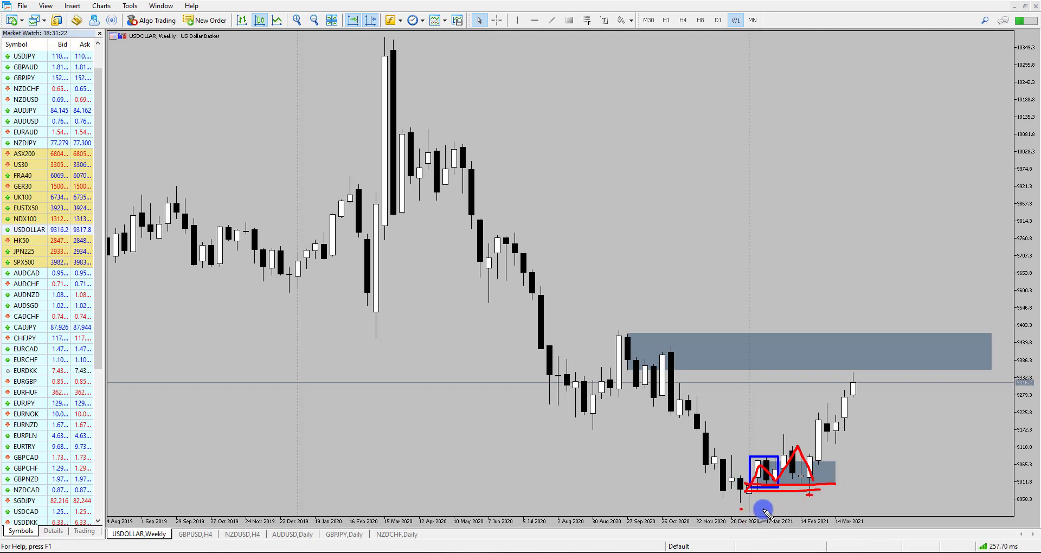
drag(741, 509, 850, 509)
drag(824, 477, 856, 386)
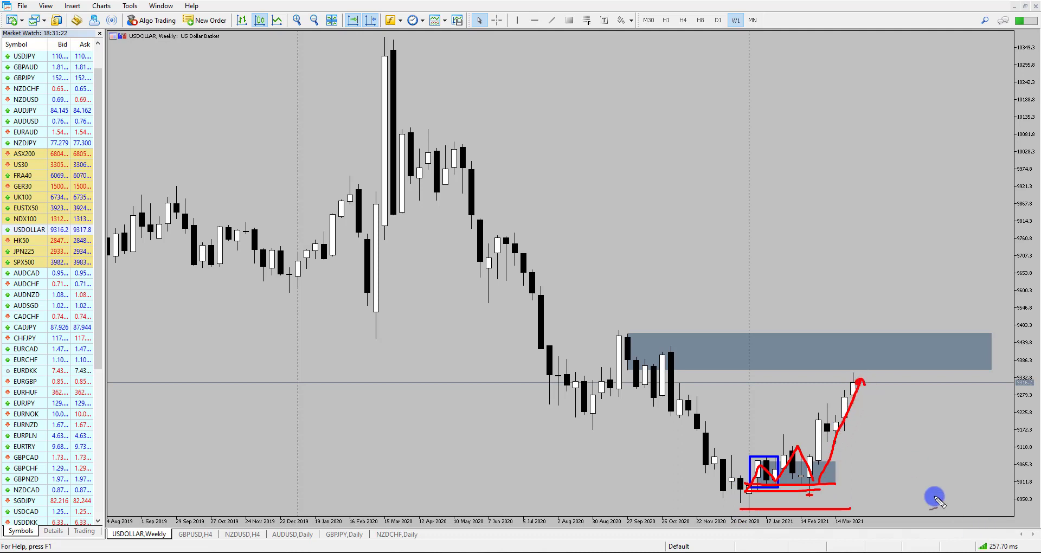
Switch USDOLLAR to D1 candles, zoom out and widen the price scale
click(718, 20)
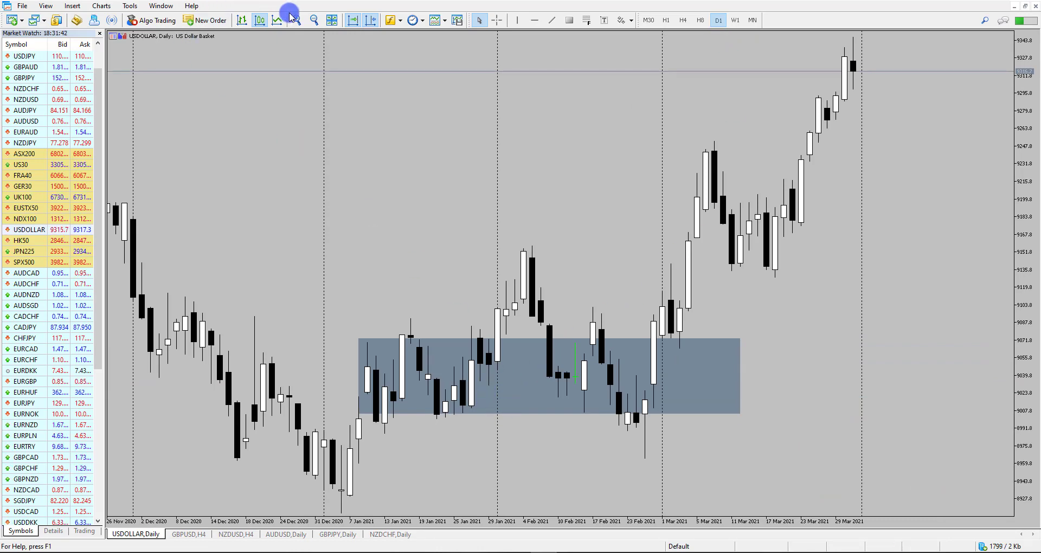
click(314, 21)
drag(1019, 182, 1019, 191)
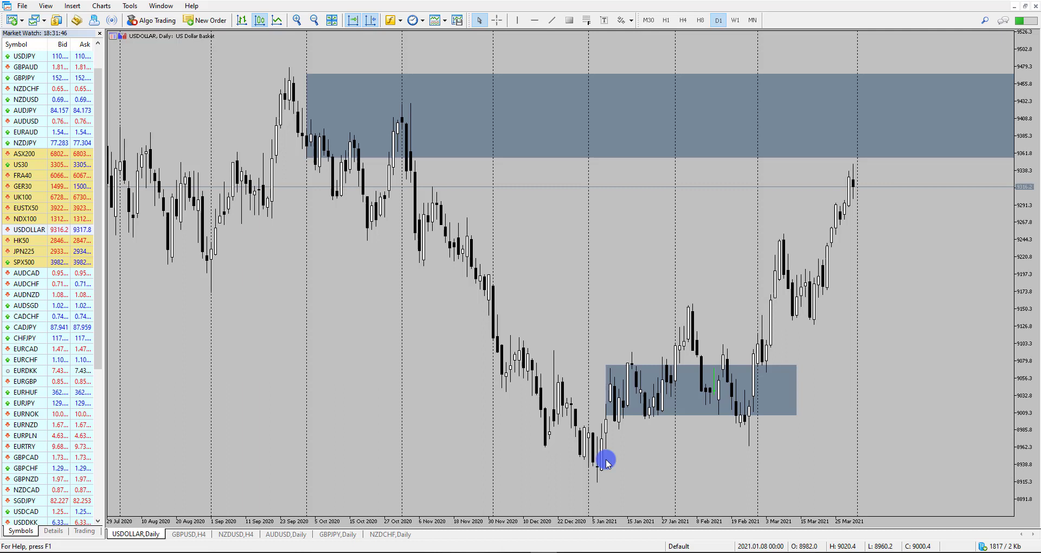
drag(603, 368, 585, 482)
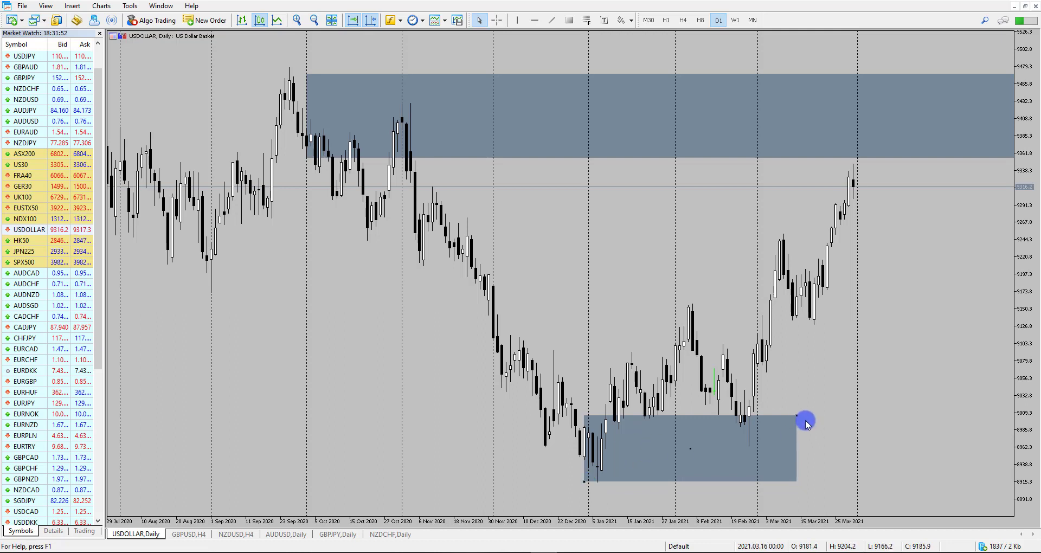
Stretch the lower rectangle over the January lows, then sketch and clear red rally marks
drag(798, 415, 898, 435)
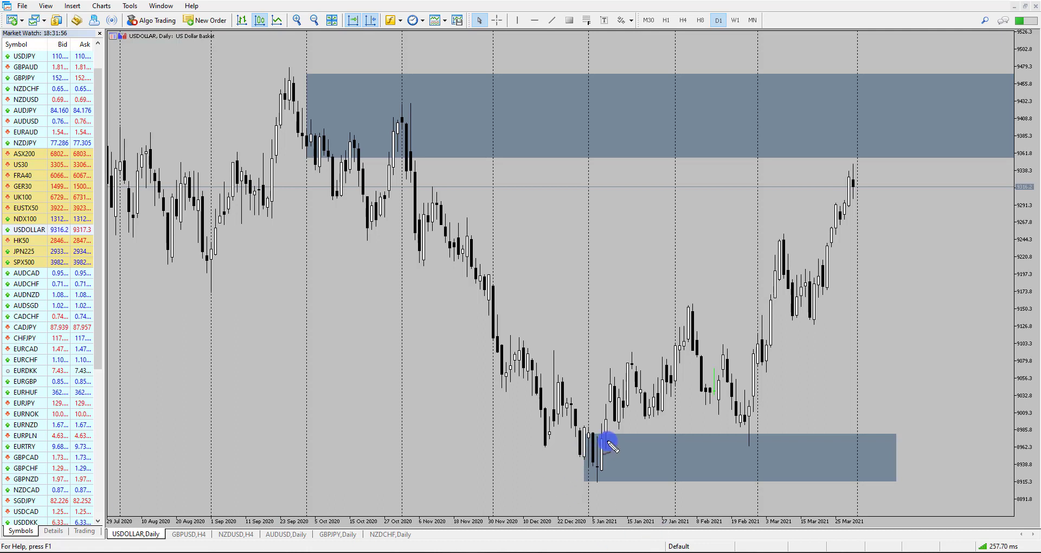
mouse_move(606, 433)
mouse_down()
mouse_move(574, 452)
mouse_move(595, 488)
mouse_move(618, 434)
mouse_up()
mouse_move(556, 404)
mouse_down()
mouse_move(644, 382)
mouse_move(680, 312)
mouse_up()
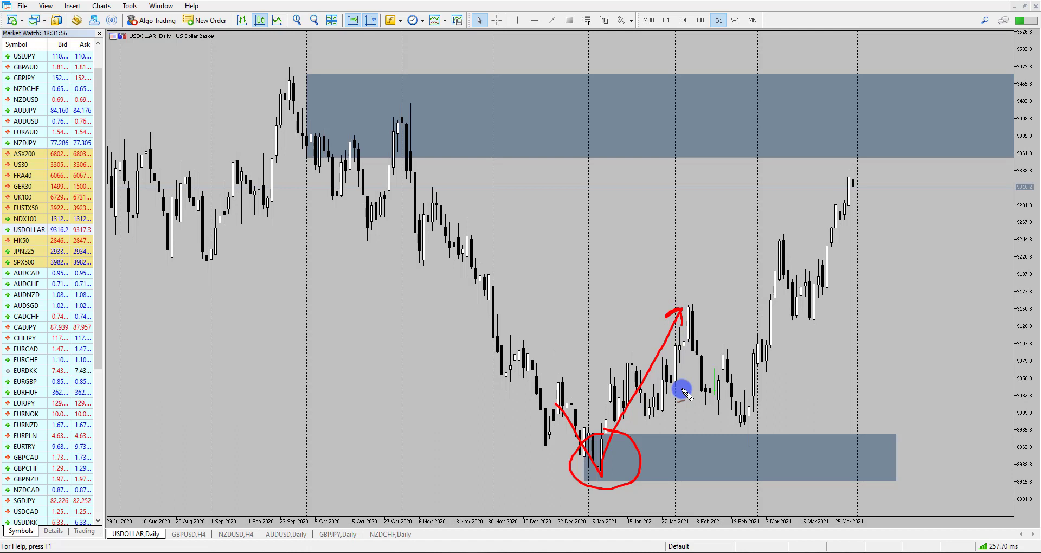
mouse_move(678, 312)
mouse_down()
mouse_move(747, 395)
mouse_move(759, 434)
mouse_move(769, 424)
mouse_move(732, 433)
mouse_move(761, 454)
mouse_move(778, 426)
mouse_move(742, 402)
mouse_move(781, 344)
mouse_move(824, 176)
mouse_up()
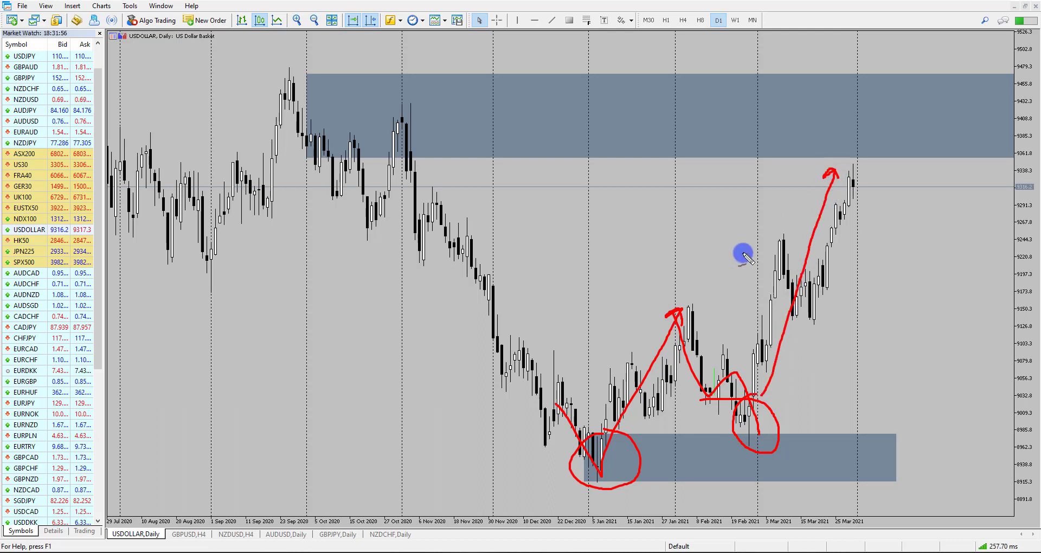
key(Escape)
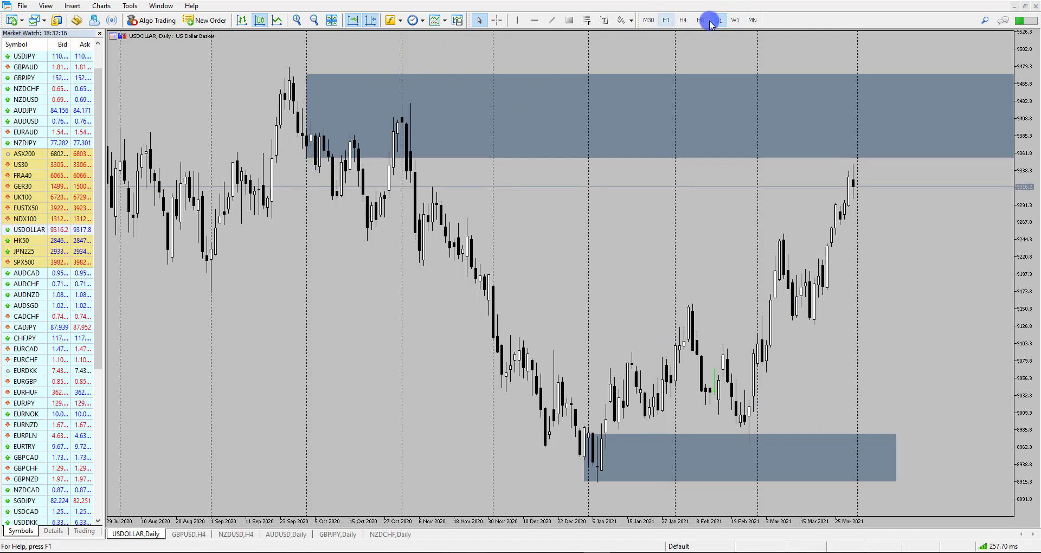
Switch to W1, mark the September 2020 high and upper-zone edges in red, then clear them
click(735, 20)
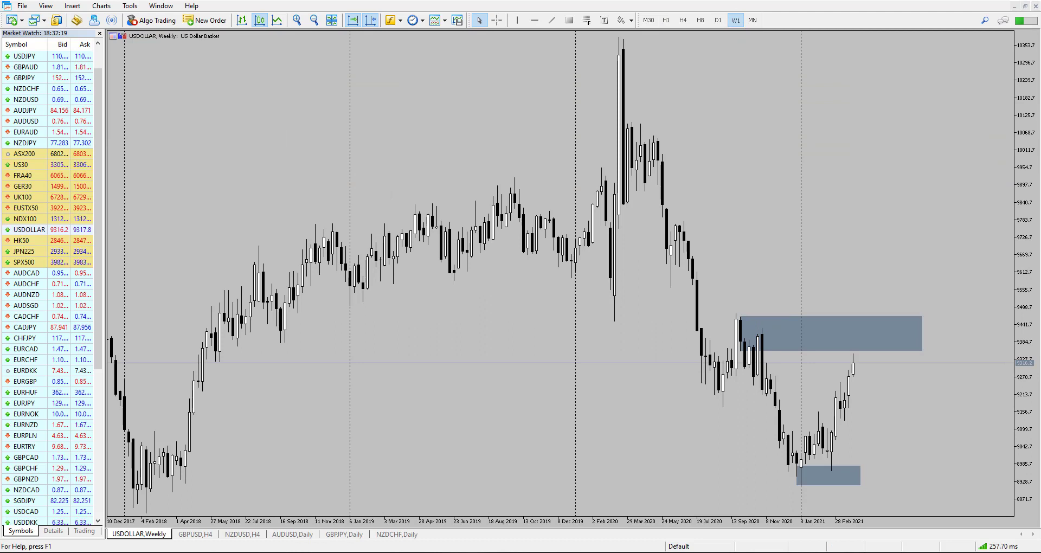
mouse_move(740, 343)
mouse_down()
mouse_move(789, 454)
mouse_move(799, 444)
mouse_move(744, 314)
mouse_move(727, 323)
mouse_move(727, 347)
mouse_move(757, 352)
mouse_move(756, 317)
mouse_up()
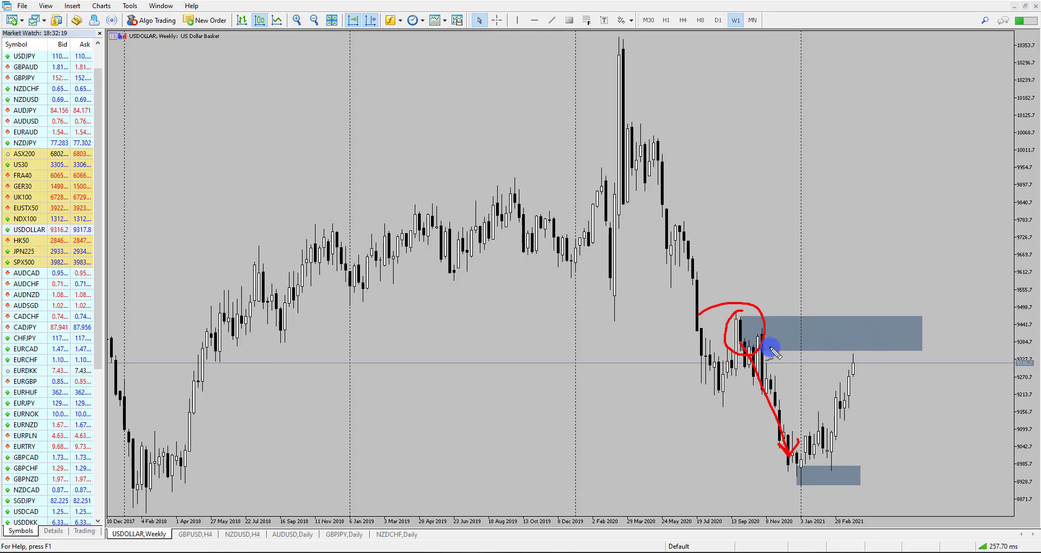
drag(743, 351, 936, 343)
drag(737, 316, 934, 320)
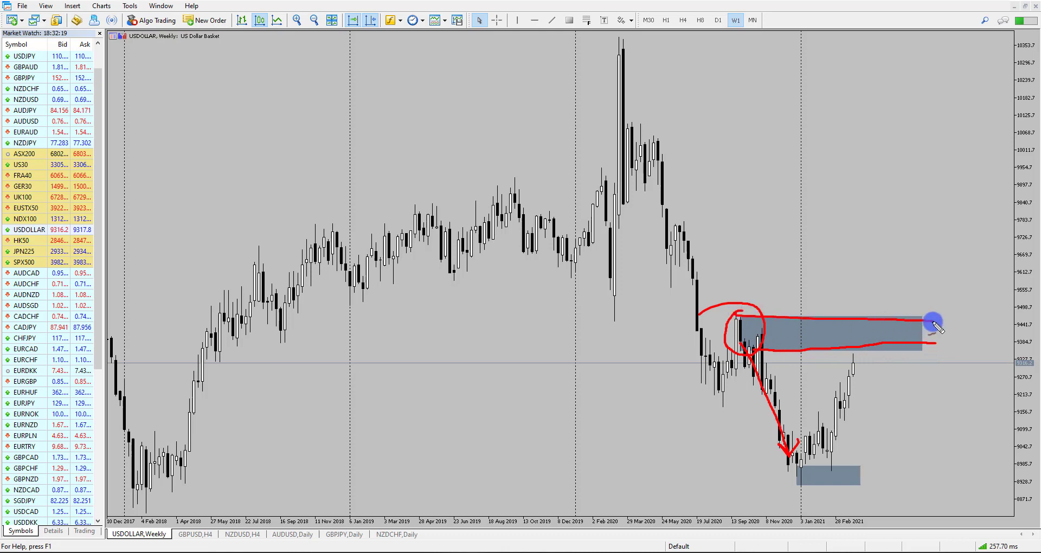
mouse_move(859, 372)
mouse_down()
mouse_move(872, 339)
mouse_move(895, 377)
mouse_up()
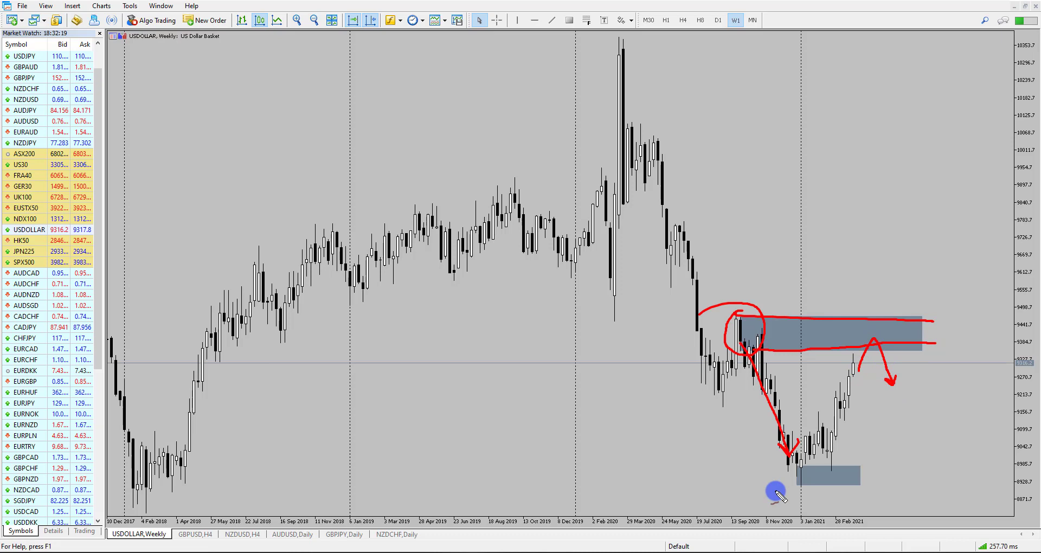
key(Escape)
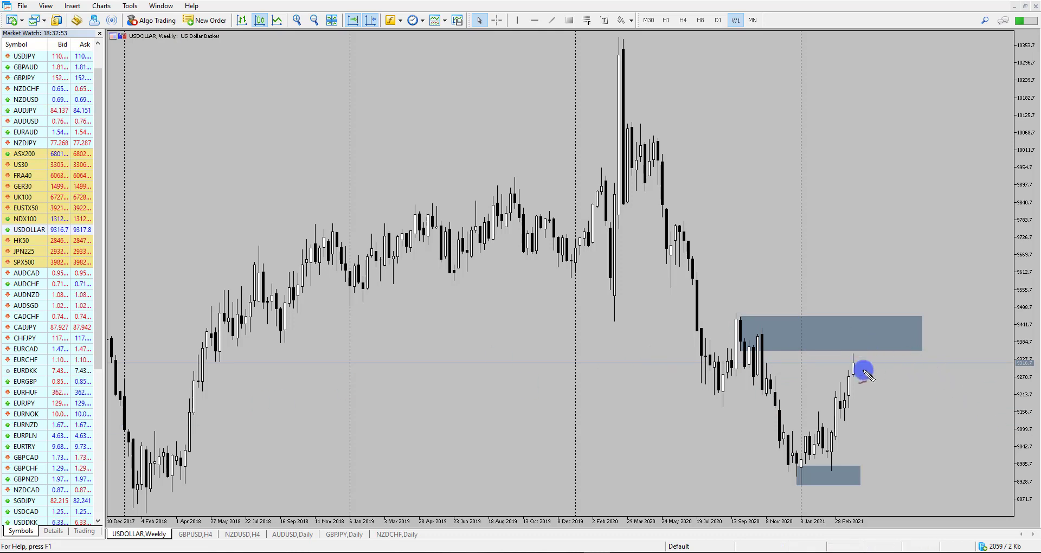
Draw red marks: latest candle under supply, down arrow toward demand, the price path and zone lines
drag(861, 340, 862, 356)
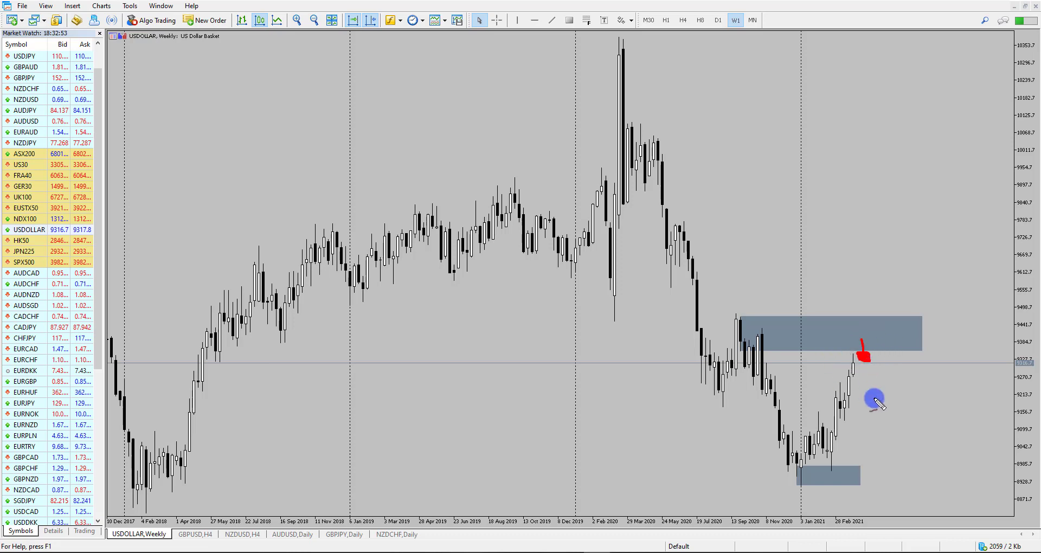
mouse_move(876, 356)
mouse_down()
mouse_move(894, 449)
mouse_move(908, 445)
mouse_up()
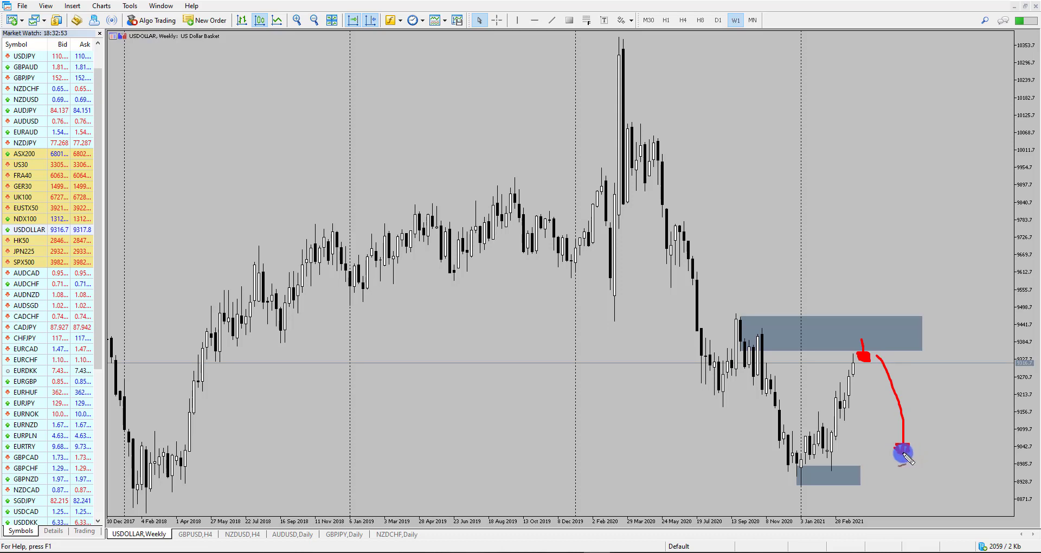
mouse_move(606, 98)
mouse_down()
mouse_move(623, 288)
mouse_move(644, 203)
mouse_move(660, 182)
mouse_move(673, 282)
mouse_move(690, 297)
mouse_move(706, 368)
mouse_move(725, 396)
mouse_move(753, 352)
mouse_move(808, 458)
mouse_move(850, 432)
mouse_move(867, 389)
mouse_up()
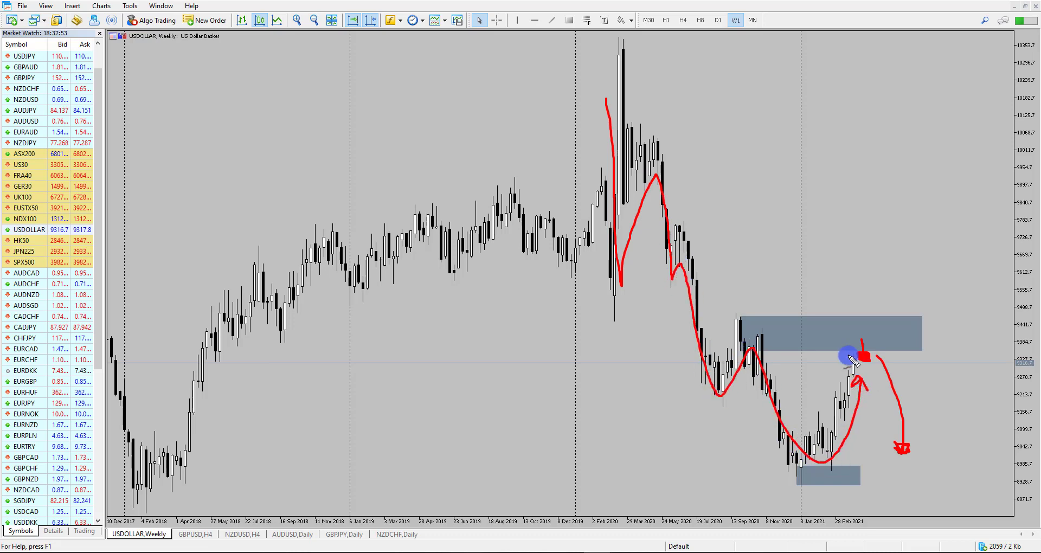
drag(706, 369, 848, 360)
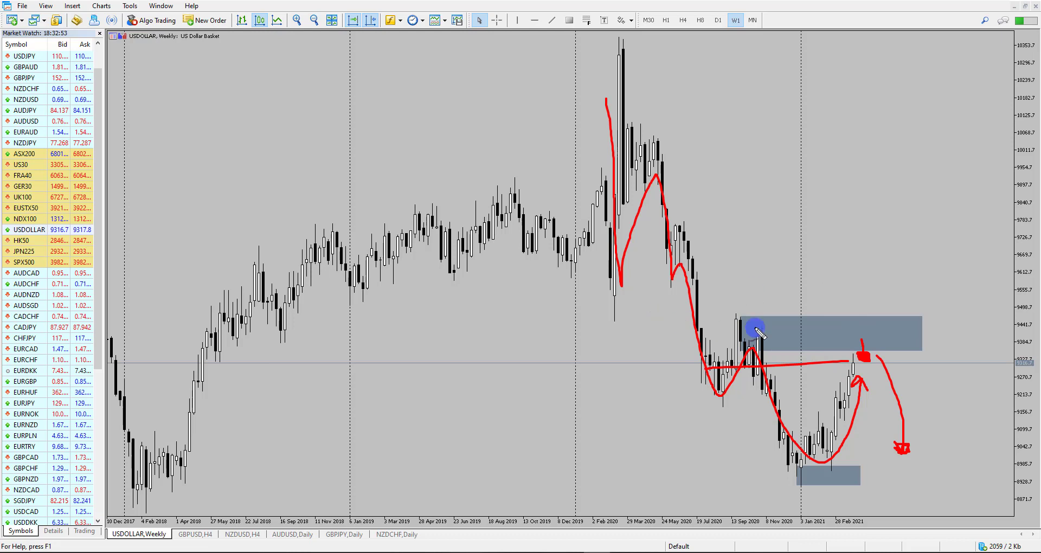
drag(698, 320, 878, 311)
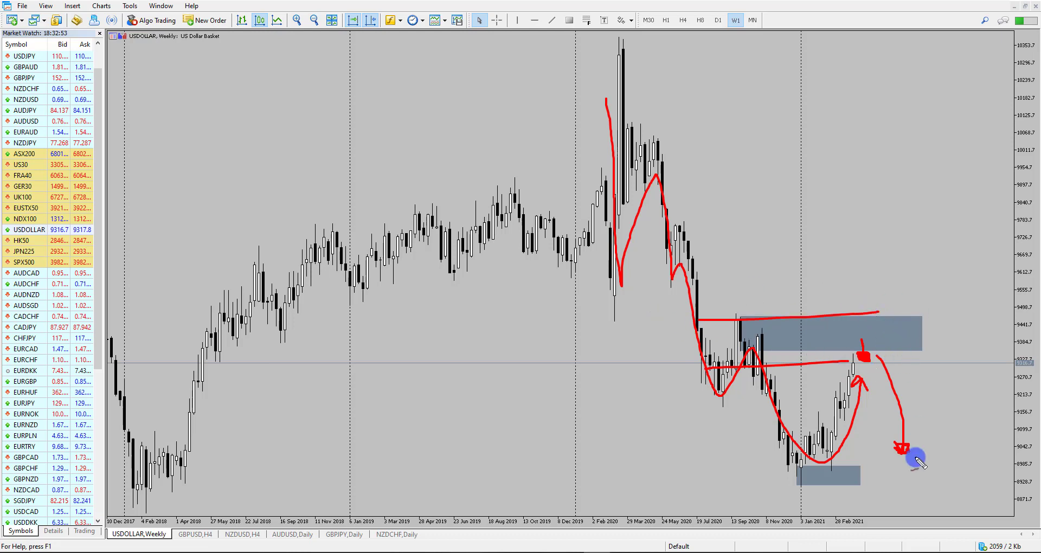